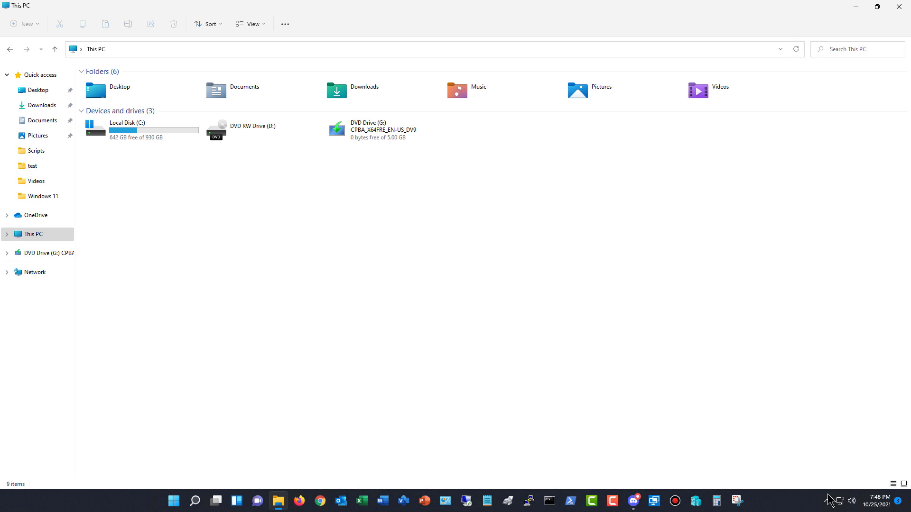
Step: Open the vEthernet (New Virtual Switch) adapter's additional properties from Advanced network settings
mouse_move(841, 506)
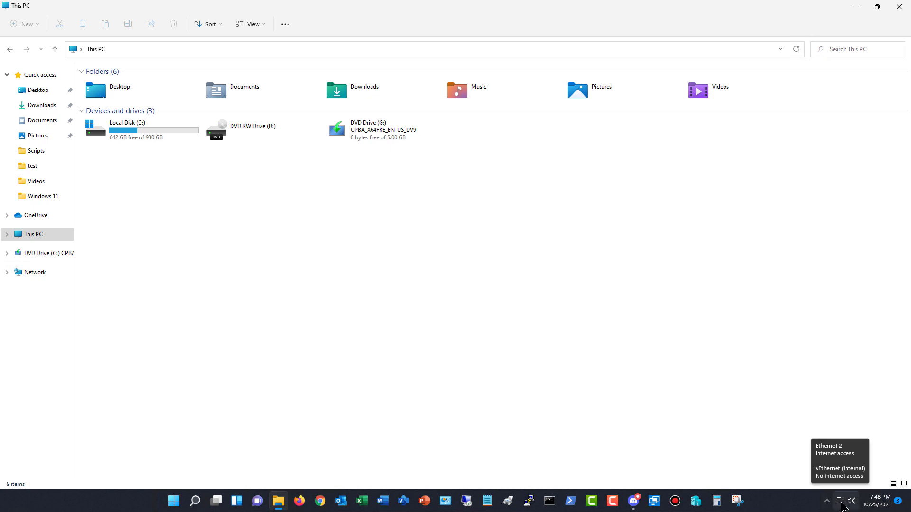
right_click(840, 503)
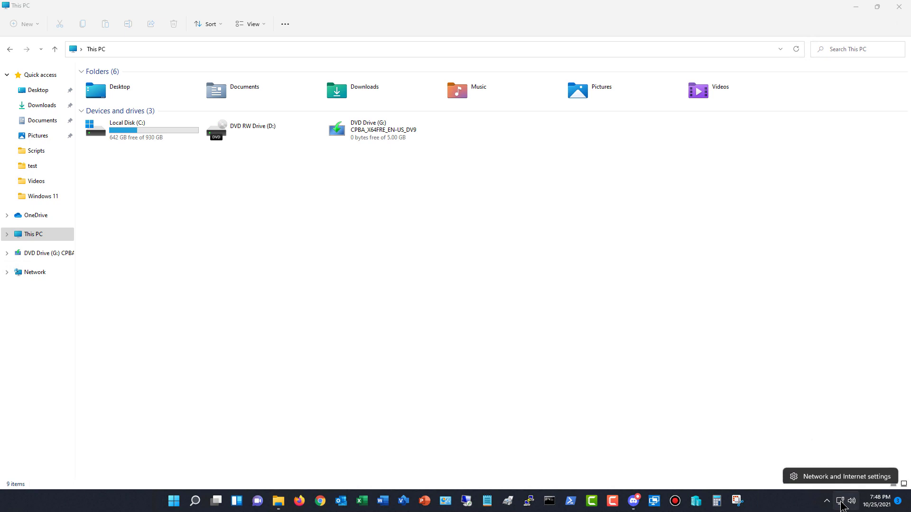
left_click(833, 478)
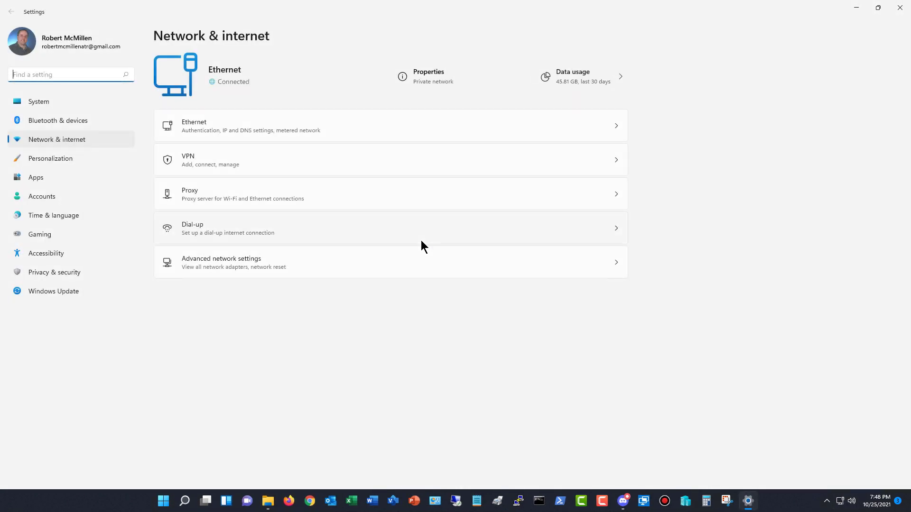
left_click(218, 268)
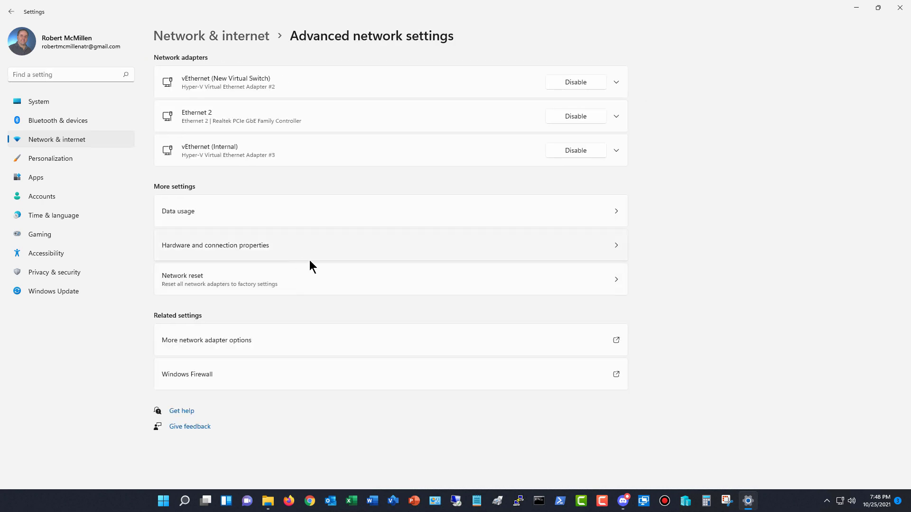
left_click(289, 92)
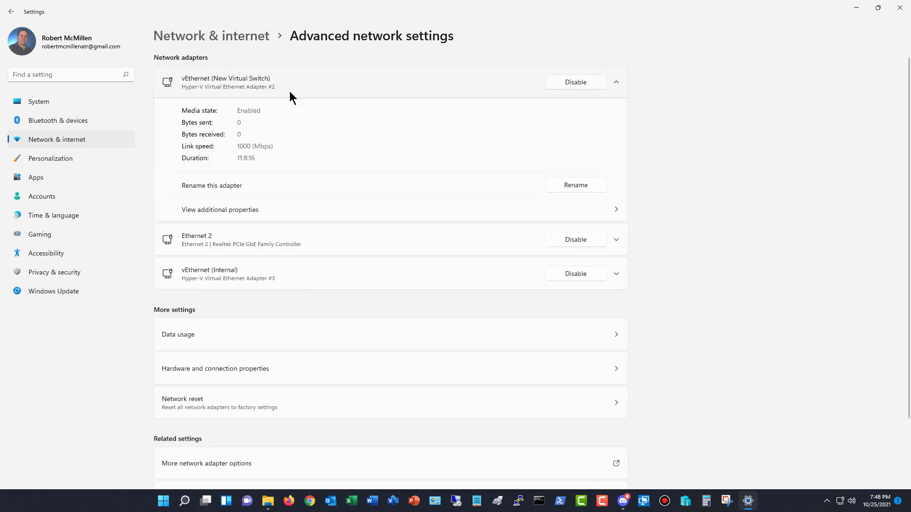
left_click(241, 210)
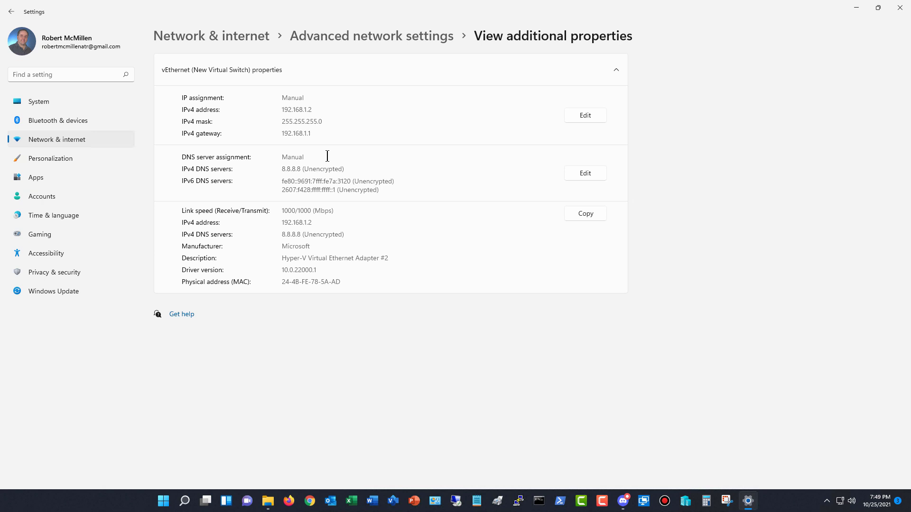
Step: Replace the preferred DNS 8.8.8.8 with 75.75.75.75, add 8.8.8.8 as alternate, and save
left_click(584, 173)
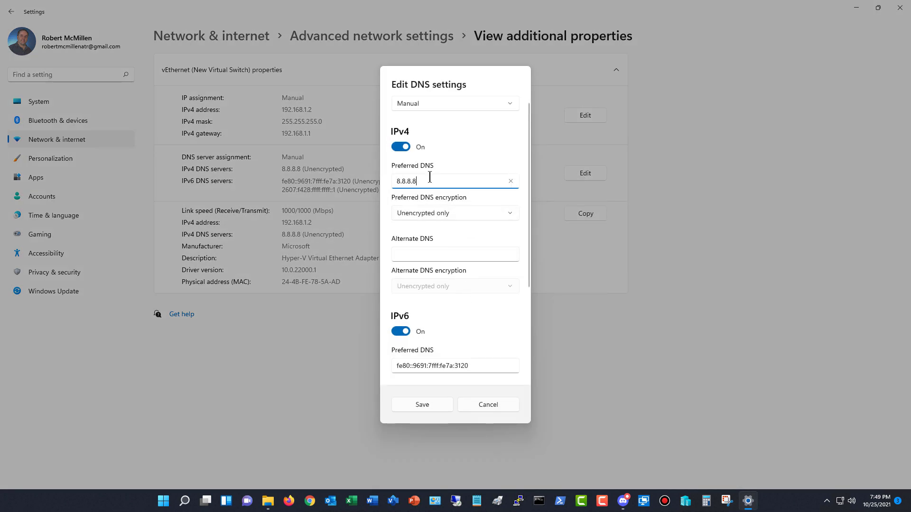
left_click_drag(429, 181, 385, 182)
type("75.75.75.75")
left_click(405, 252)
type("8.8.8.8")
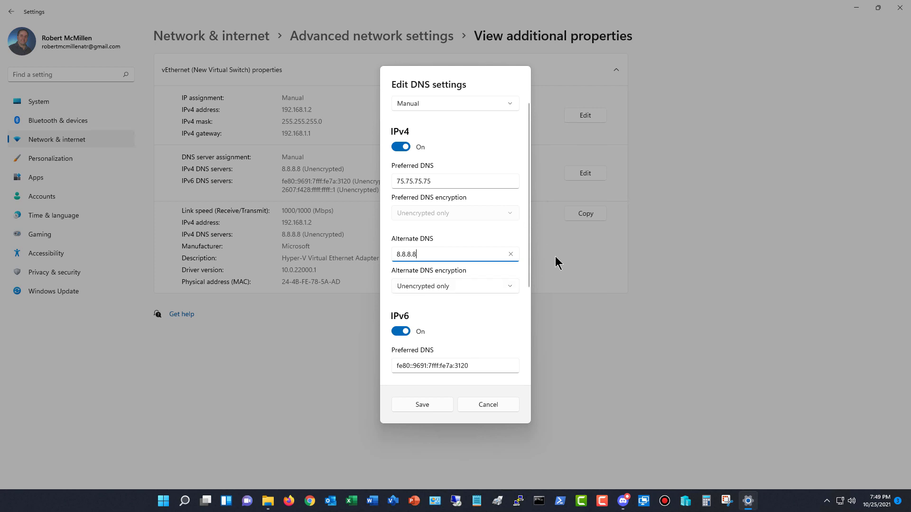
left_click(417, 404)
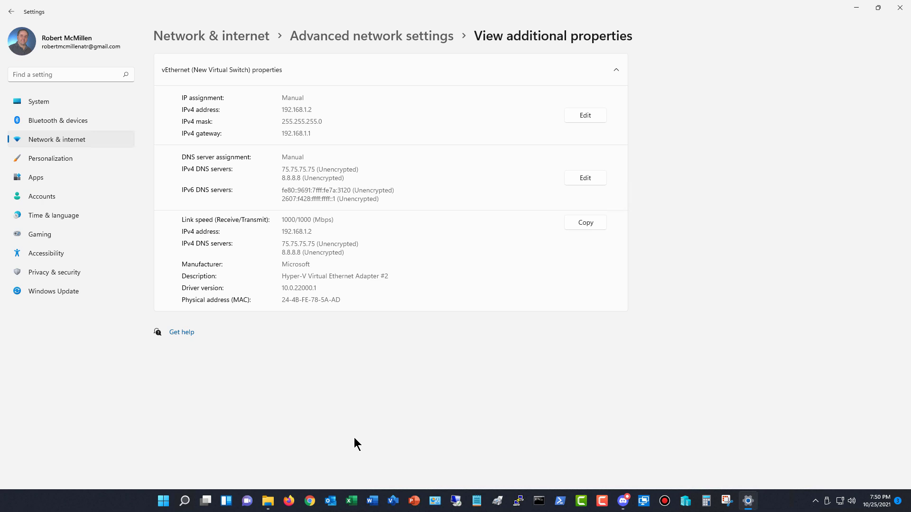
Step: Launch Command Prompt by searching for cmd, and maximize its window
mouse_move(186, 503)
left_click(185, 501)
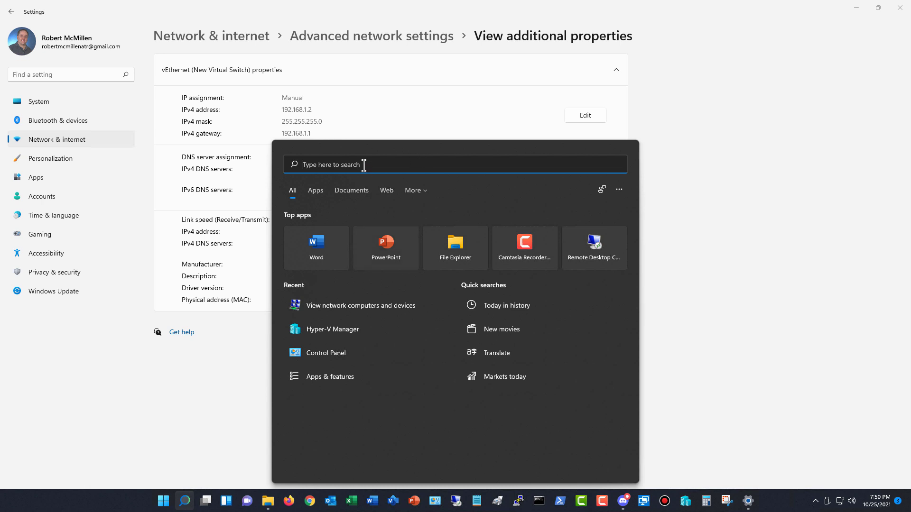
type("cmd")
key("Return")
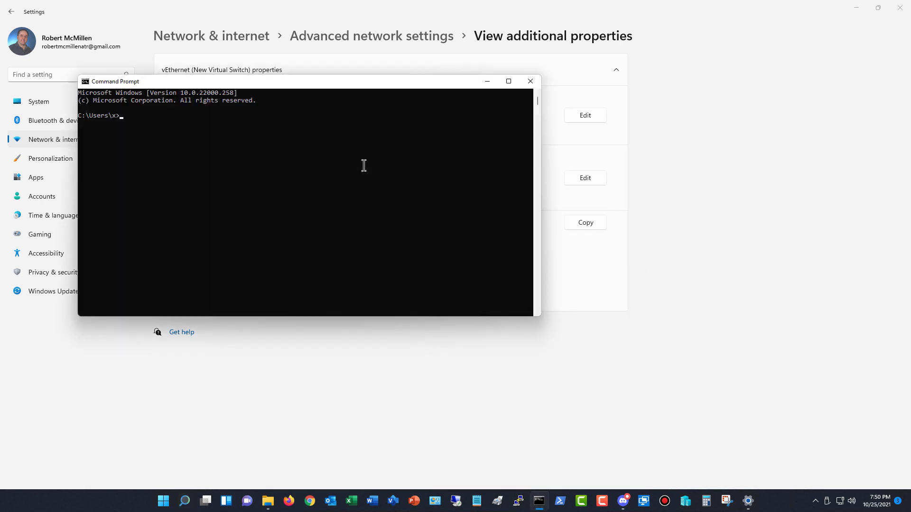
left_click(508, 81)
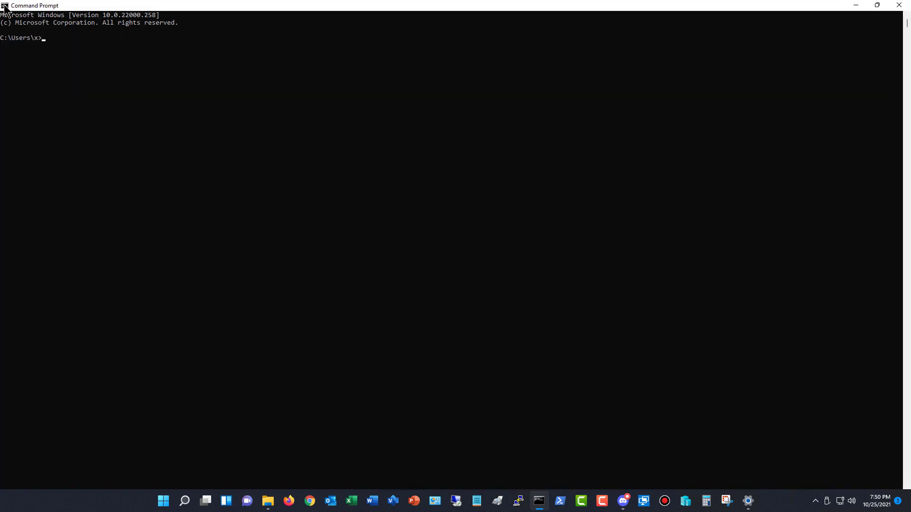
Step: Raise the console font to Consolas size 24 through the window's Properties
left_click(4, 5)
left_click(34, 106)
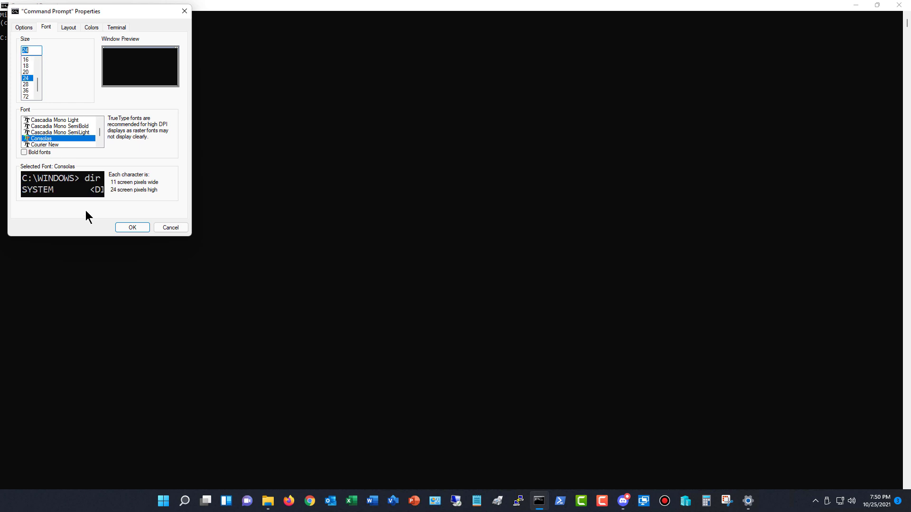
left_click(129, 229)
left_click(103, 49)
Step: Run ipconfig /all and highlight the DNS Servers lines showing 75.75.75.75 and 8.8.8.8
type("ipconfig")
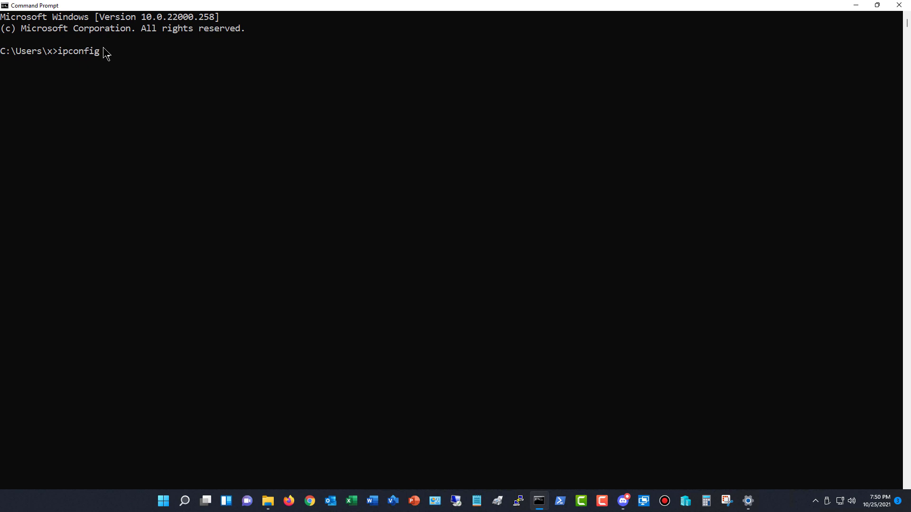
type(" /all")
key("Return")
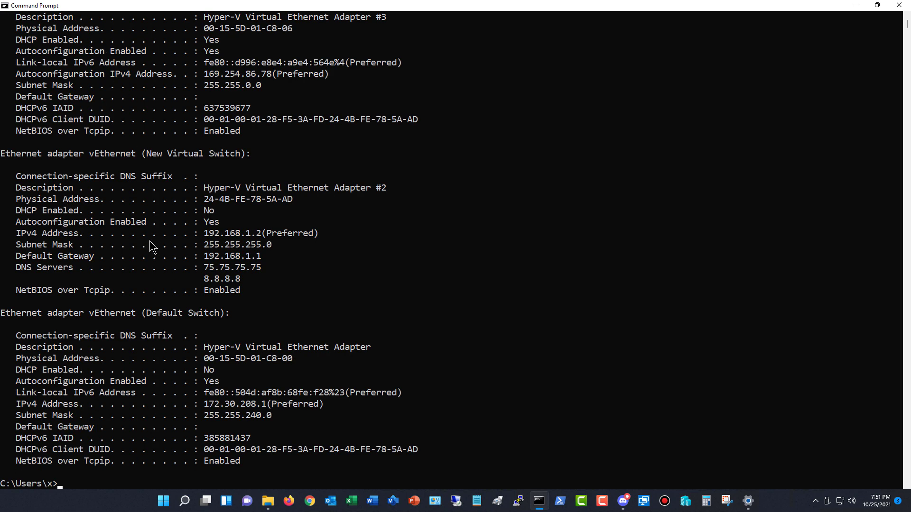
left_click_drag(21, 268, 275, 280)
left_click(95, 480)
Step: Ping 75.75.75.75 and confirm 4/4 replies with 0% loss
type("ping 75.75.75")
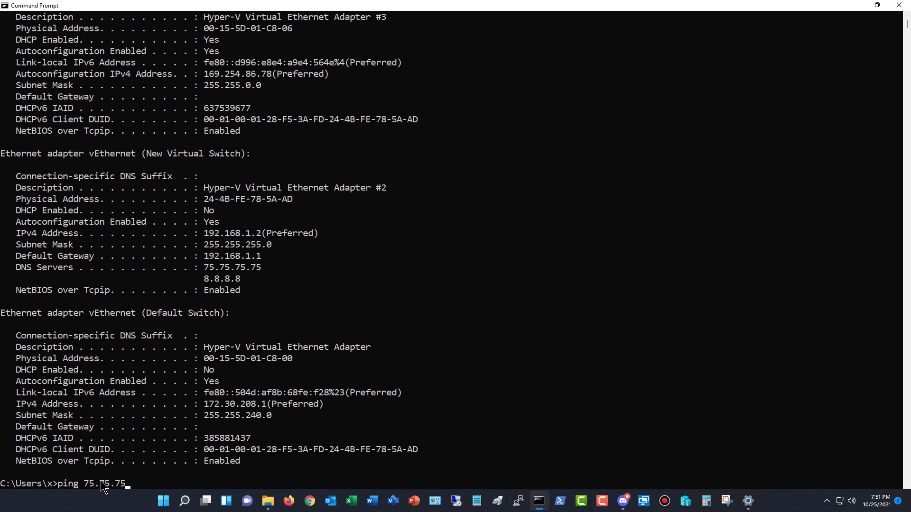
type(".75")
key("Return")
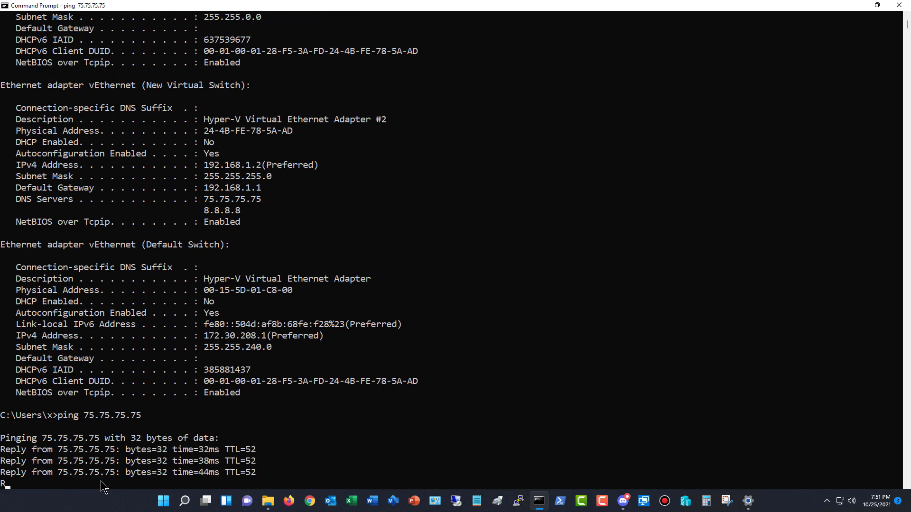
type(".")
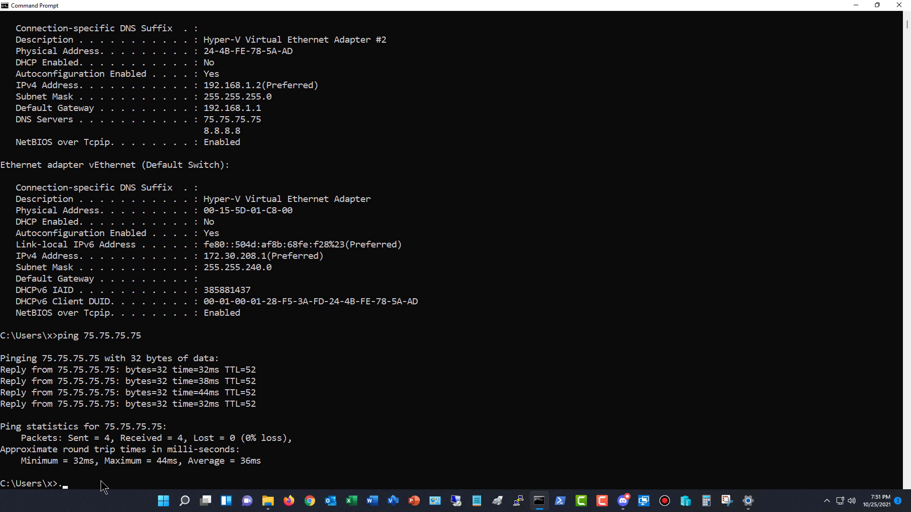
key("BackSpace")
Step: Run ping 8.8.8.8 and confirm replies around 28-29 ms with TTL 115
type("ping 8.8.8.8")
key("Return")
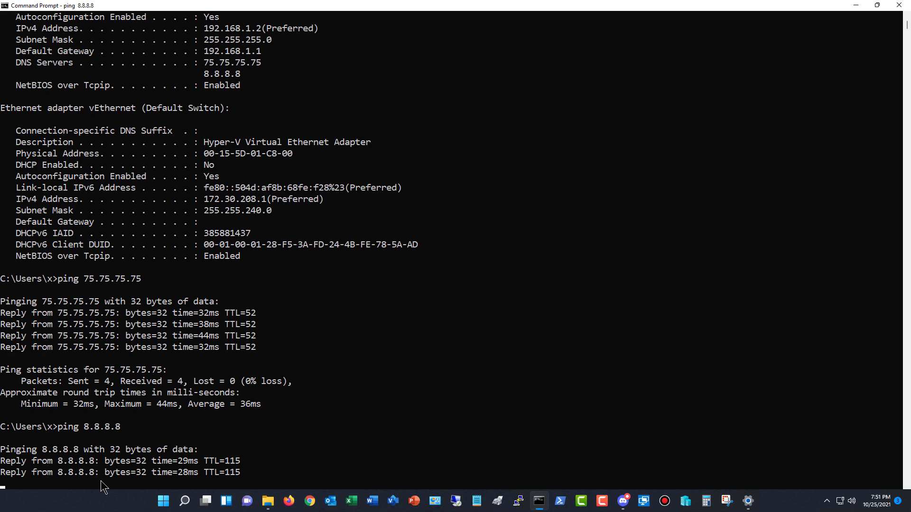